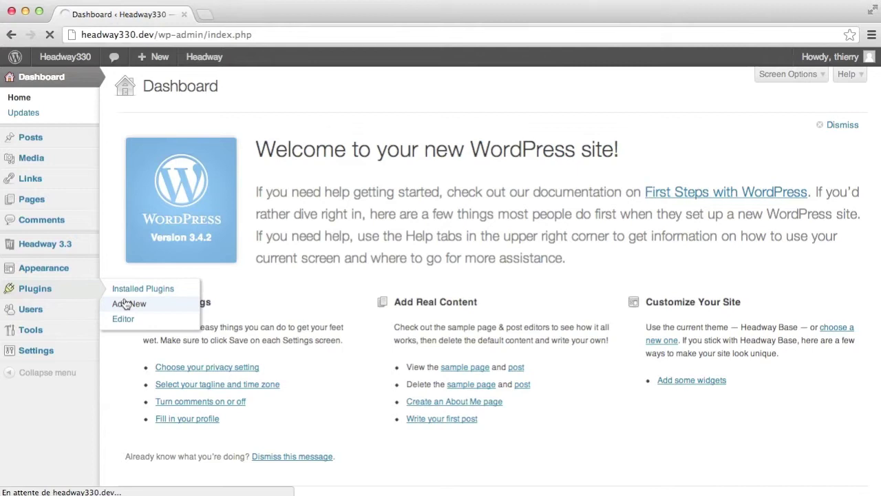
# Upload the plugin file headway-hwr-testemonials-100.zip from the Testimonials folder, install it and activate it
pyautogui.click(169, 117)
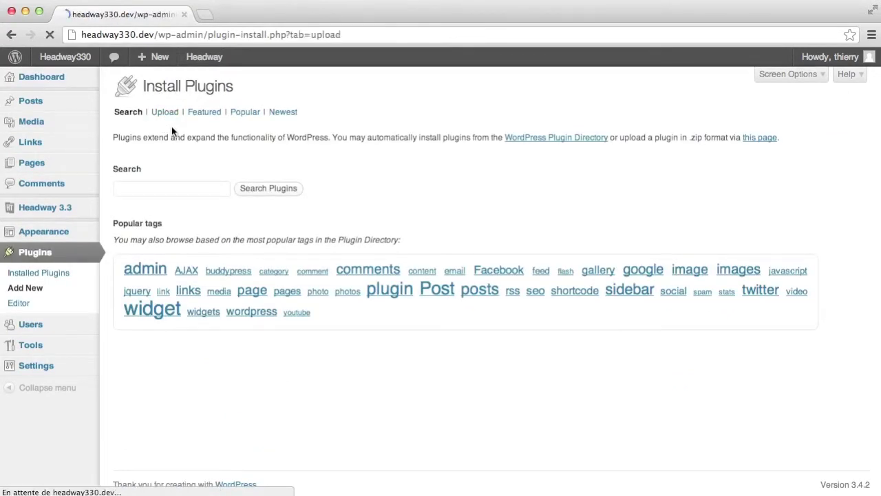
pyautogui.click(164, 182)
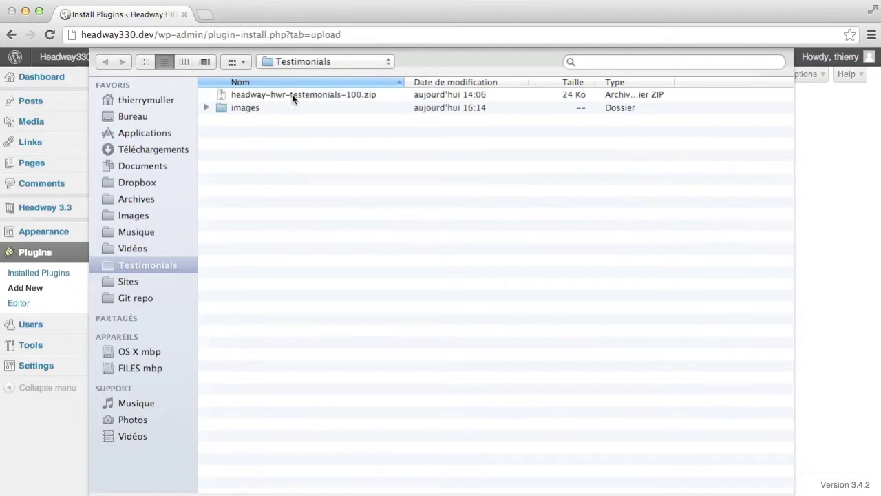
pyautogui.doubleClick(292, 94)
pyautogui.click(313, 183)
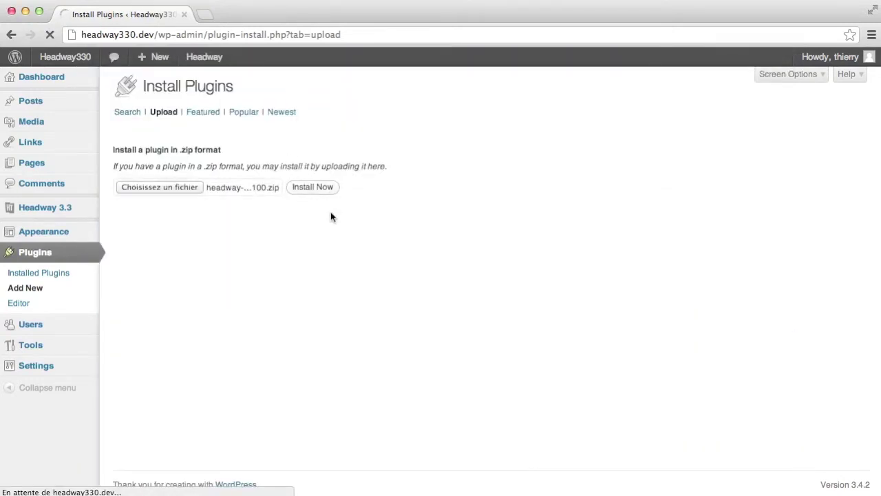
pyautogui.click(135, 172)
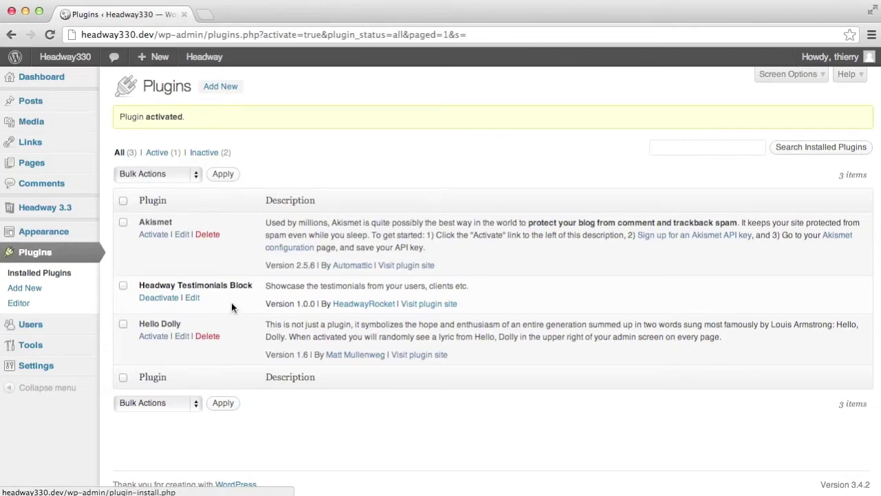
# Open the Headway visual editor in Grid mode
pyautogui.moveTo(201, 59)
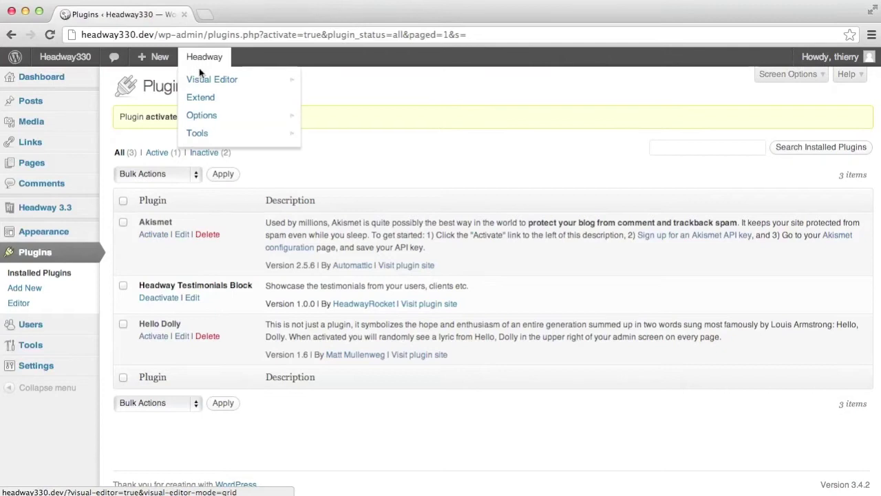
pyautogui.moveTo(196, 80)
pyautogui.click(330, 80)
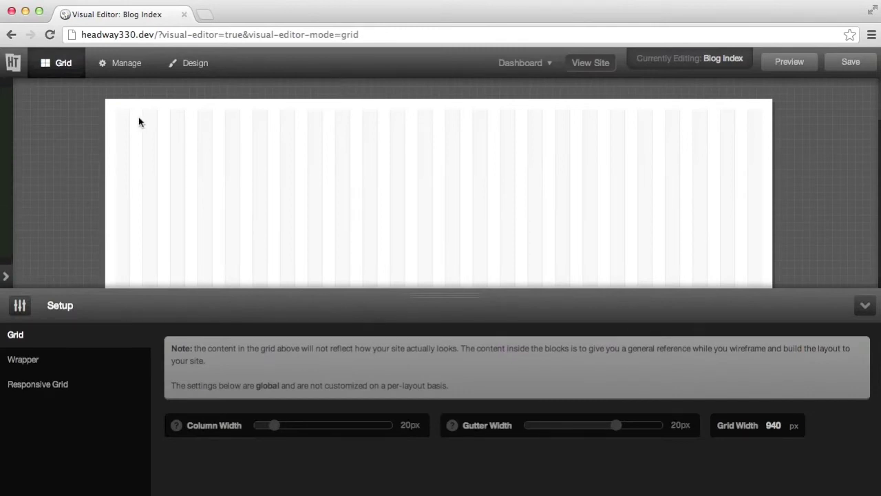
# Draw a full-width block at the top of the Blog Index grid, make it a Testimonials block and save the layout
pyautogui.moveTo(117, 108); pyautogui.dragTo(778, 190)
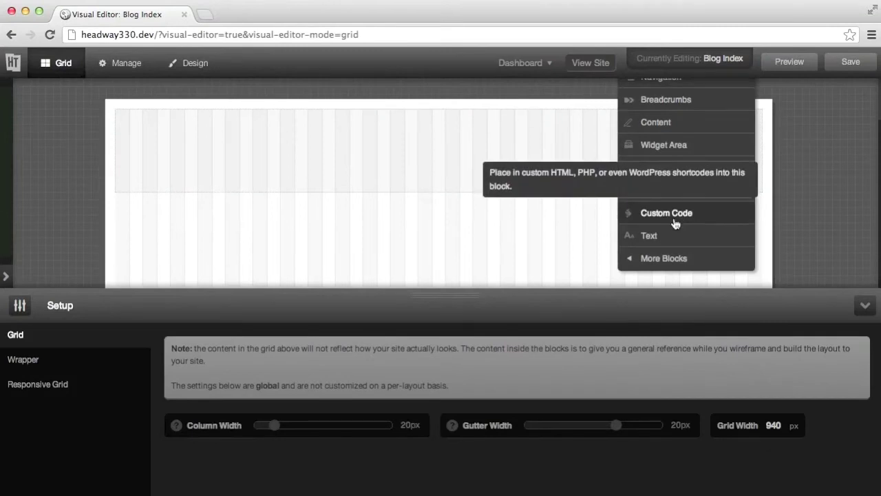
pyautogui.moveTo(682, 260)
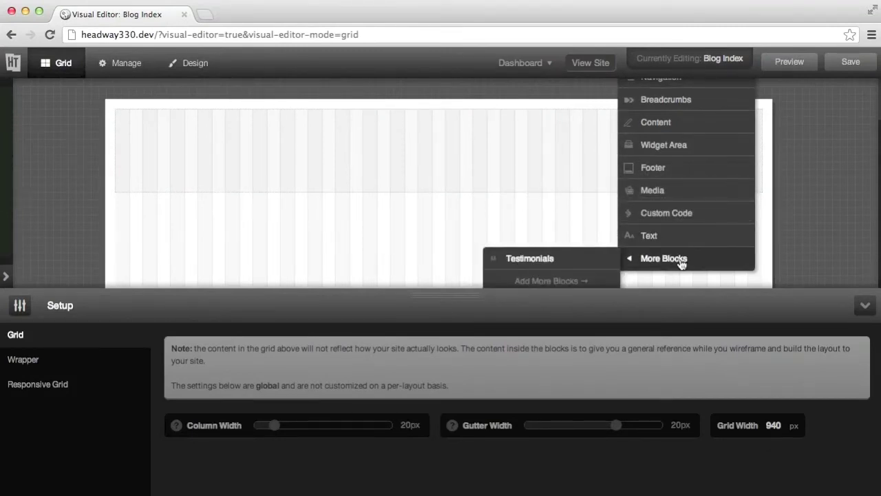
pyautogui.click(569, 258)
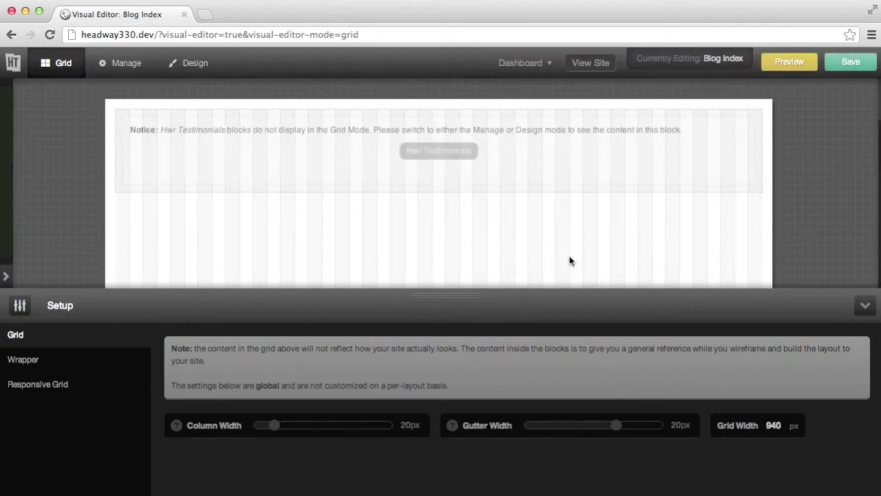
pyautogui.click(851, 63)
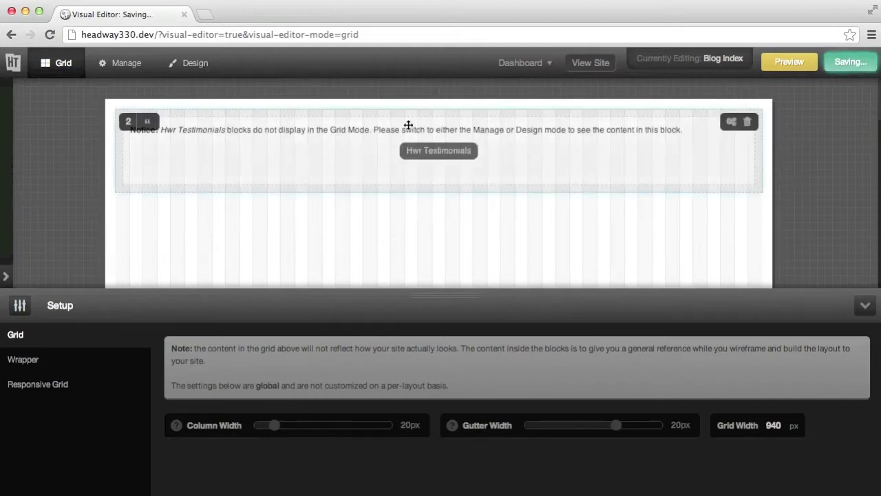
# Switch the visual editor to Manage mode and open the options of the testimonials block
pyautogui.click(119, 68)
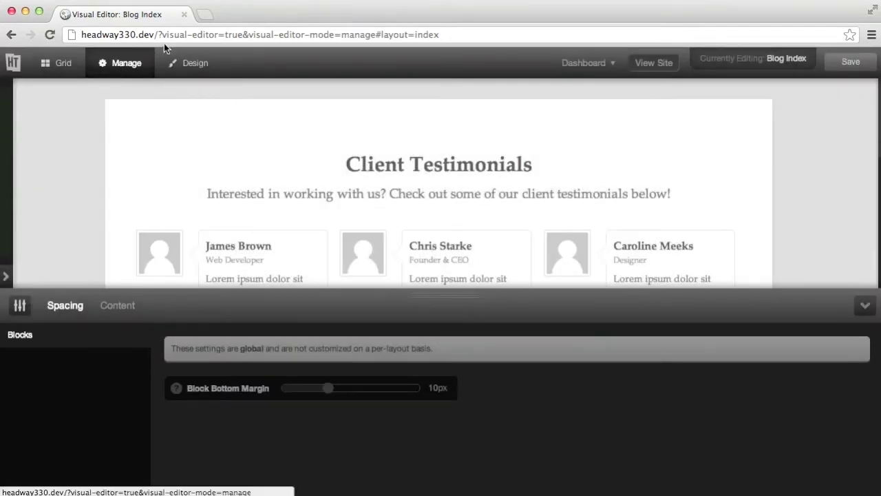
pyautogui.moveTo(154, 138)
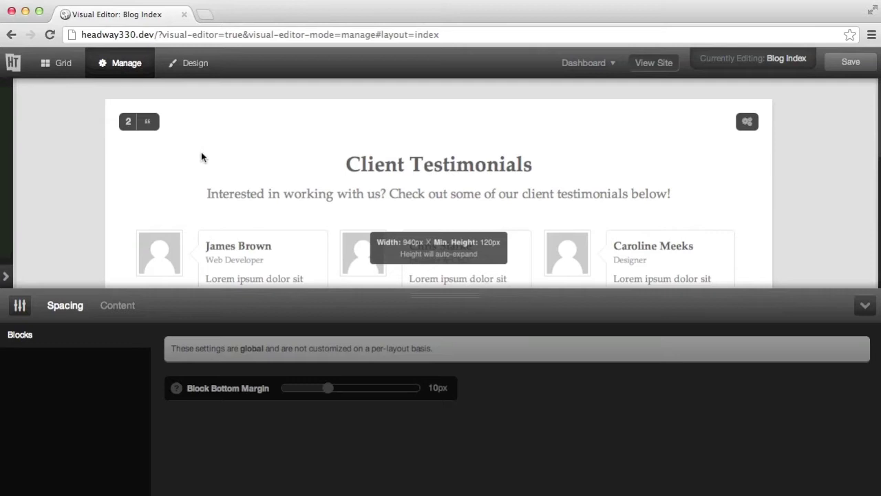
pyautogui.click(747, 122)
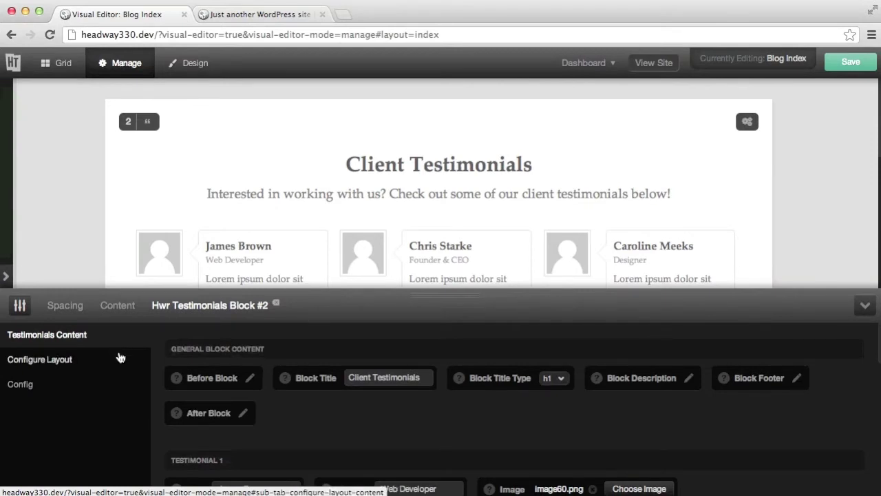
# In the block's layout configuration, keep the Grid layout and set the testimonials to 2 columns
pyautogui.click(112, 359)
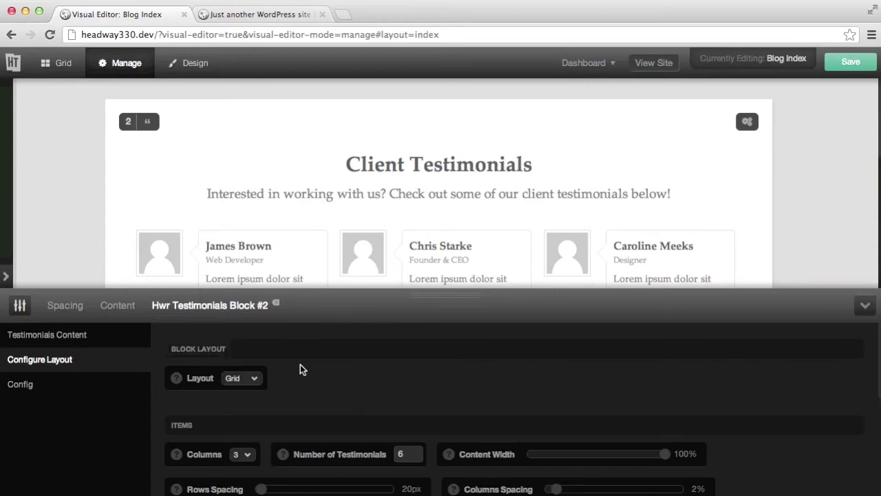
pyautogui.click(250, 378)
pyautogui.click(249, 379)
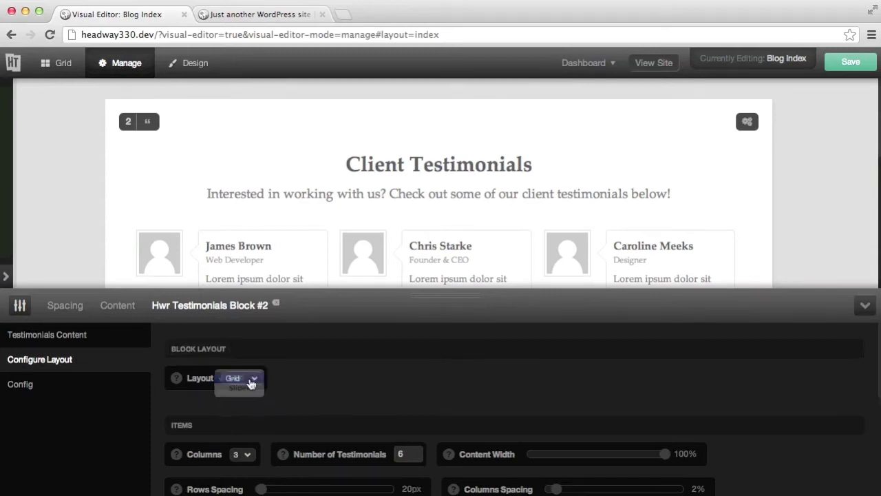
pyautogui.scroll(-2, 367, 361)
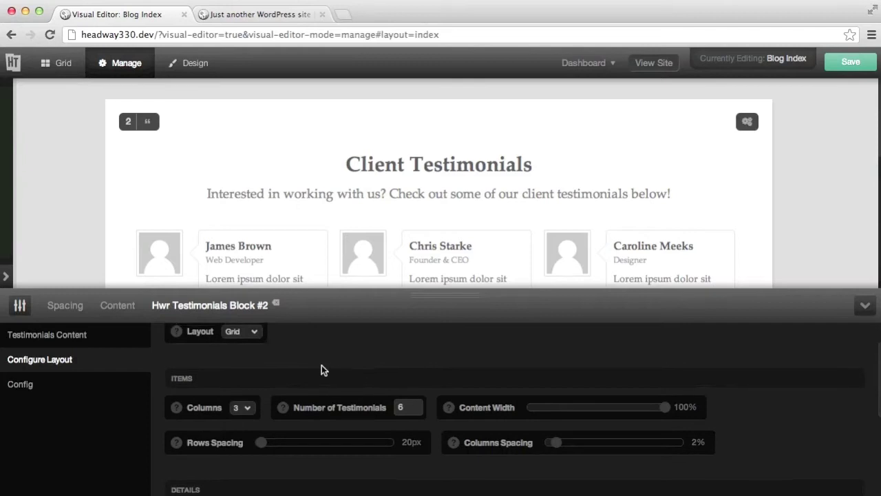
pyautogui.scroll(1, 284, 407)
pyautogui.click(244, 436)
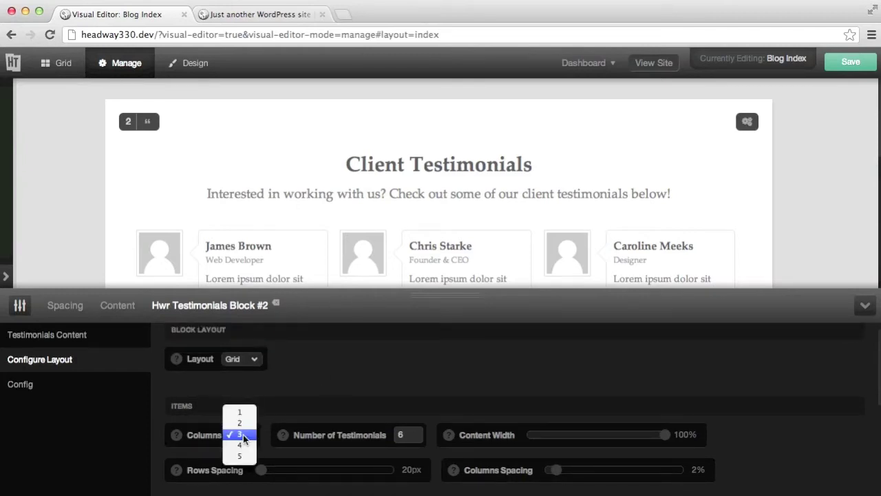
pyautogui.click(246, 424)
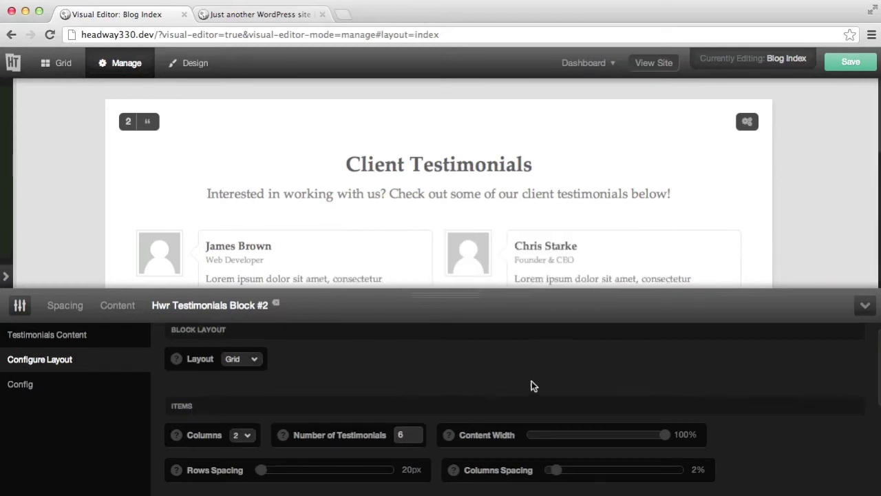
# Set the testimonials' rows spacing to 30px and columns spacing to 3%
pyautogui.scroll(-1, 533, 386)
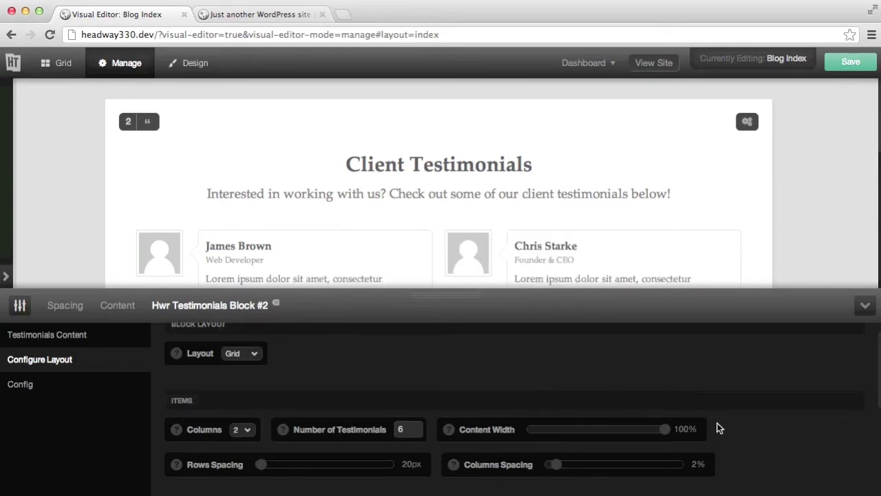
pyautogui.scroll(-5, 365, 234)
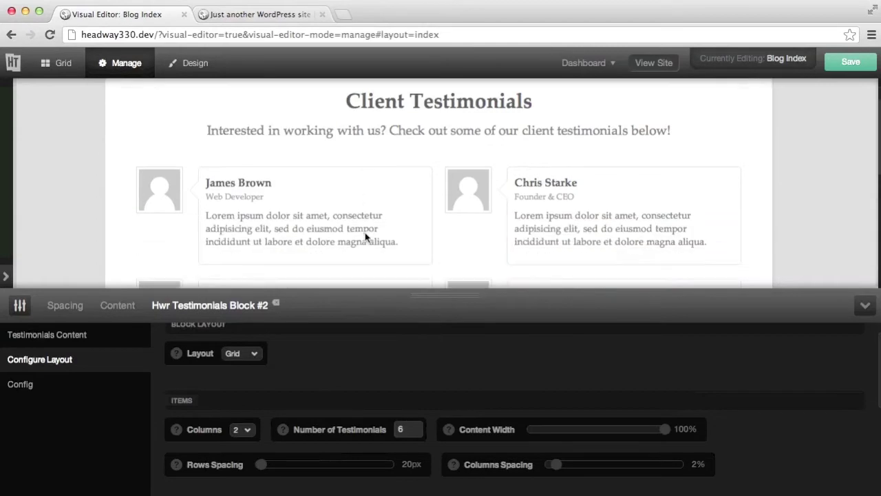
pyautogui.click(261, 465)
pyautogui.moveTo(262, 466); pyautogui.dragTo(263, 466)
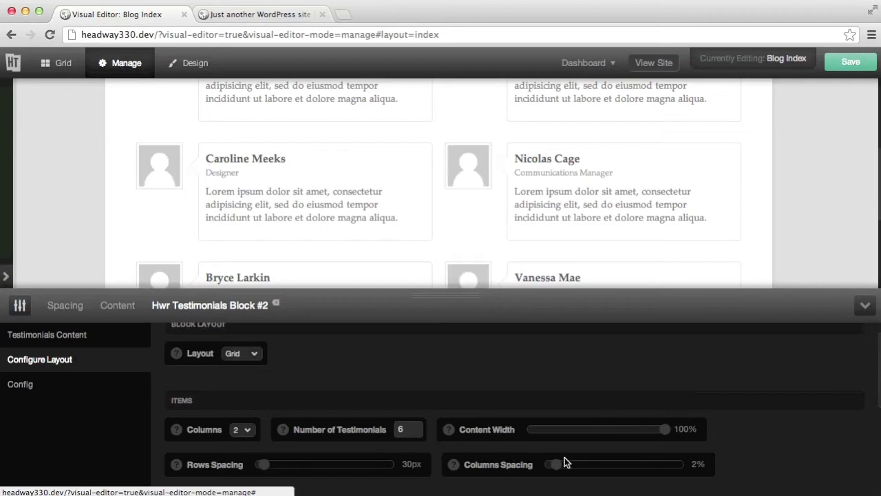
pyautogui.moveTo(560, 467); pyautogui.dragTo(566, 466)
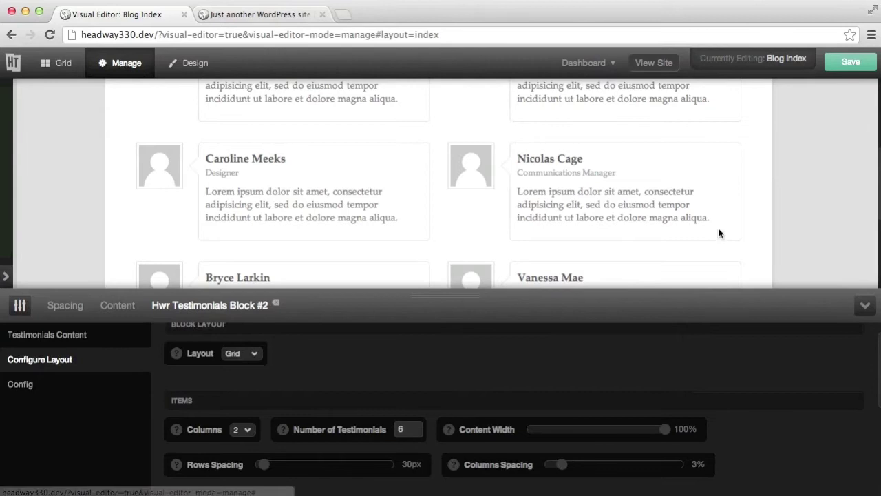
# Set the client image position to Top and the details position to Ouside
pyautogui.scroll(-4, 365, 372)
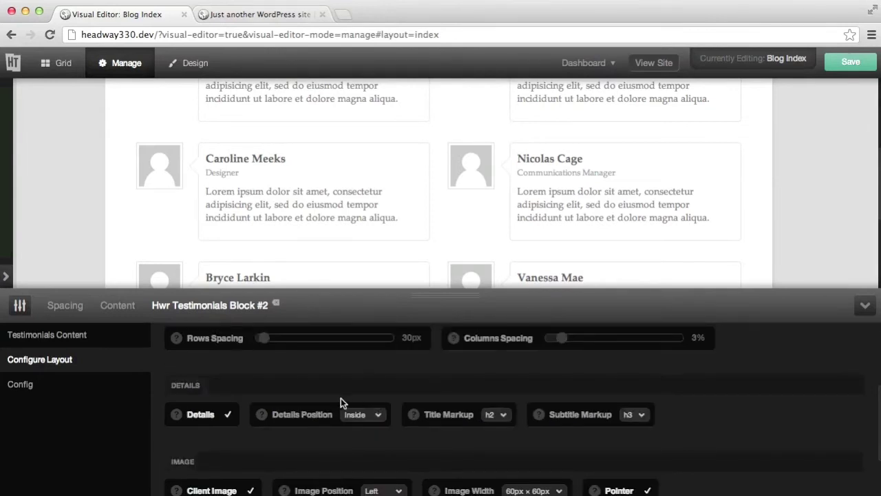
pyautogui.scroll(-1, 344, 394)
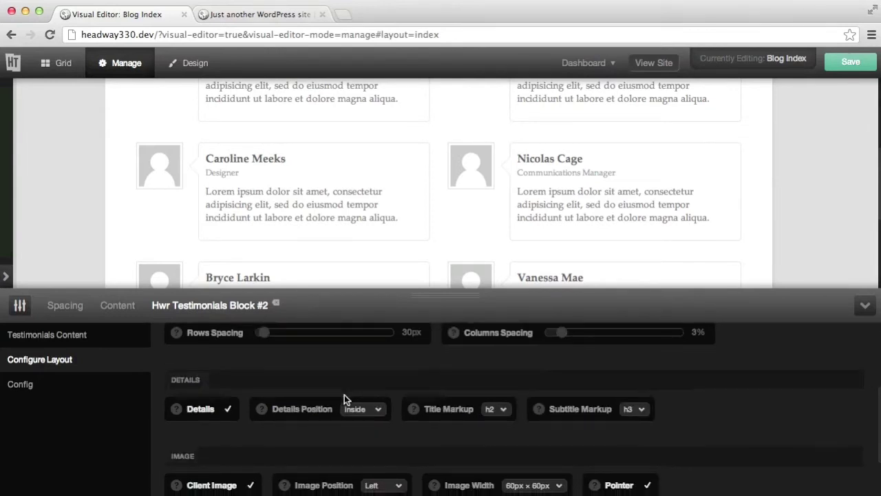
pyautogui.click(388, 486)
pyautogui.click(385, 450)
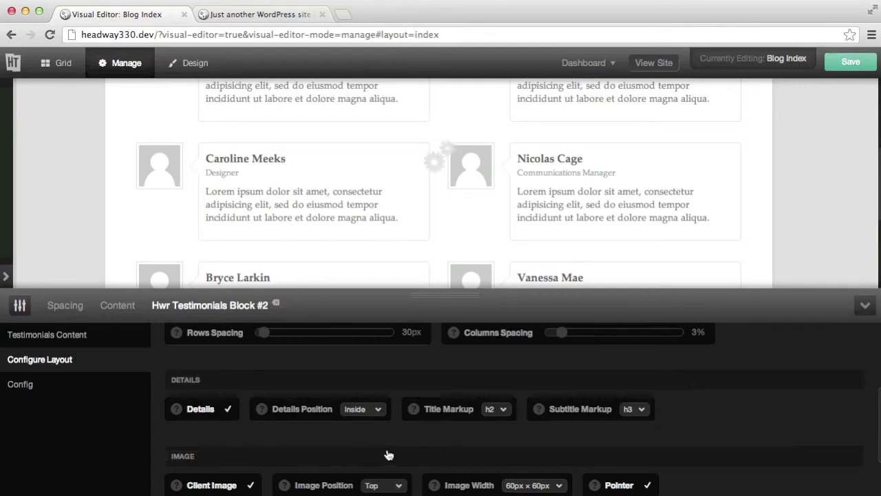
pyautogui.scroll(-3, 388, 457)
pyautogui.click(387, 460)
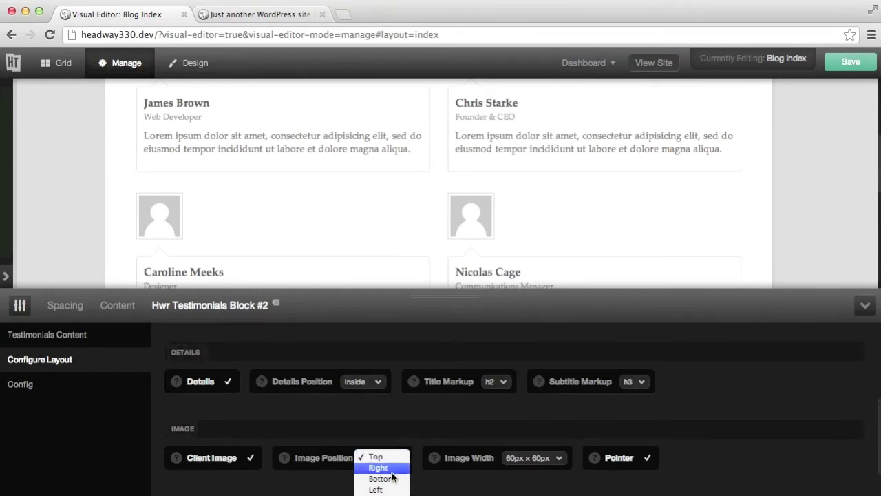
pyautogui.click(313, 385)
pyautogui.click(357, 382)
pyautogui.click(360, 392)
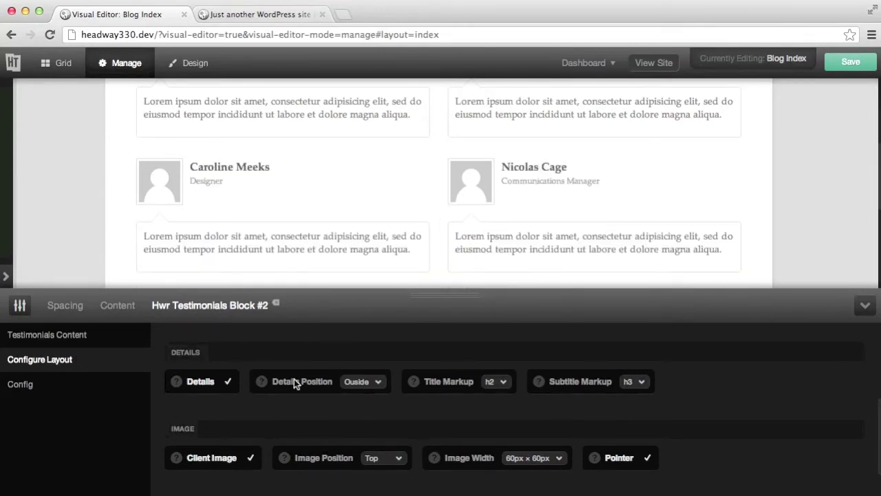
# Hide and restore first the testimonial details and then the client images to preview their effect
pyautogui.click(232, 385)
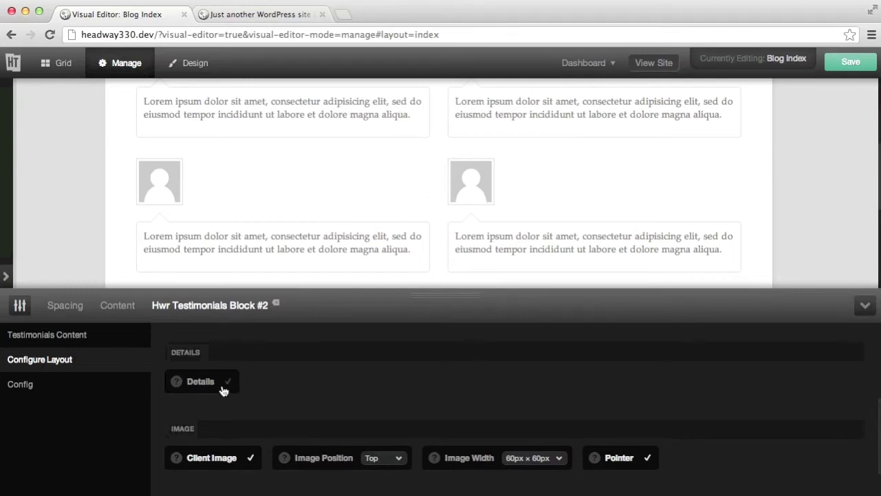
pyautogui.click(223, 389)
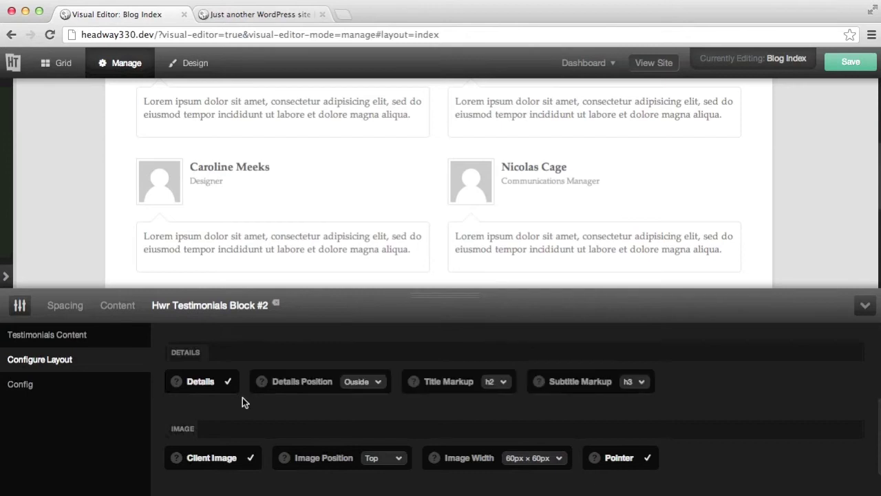
pyautogui.click(239, 457)
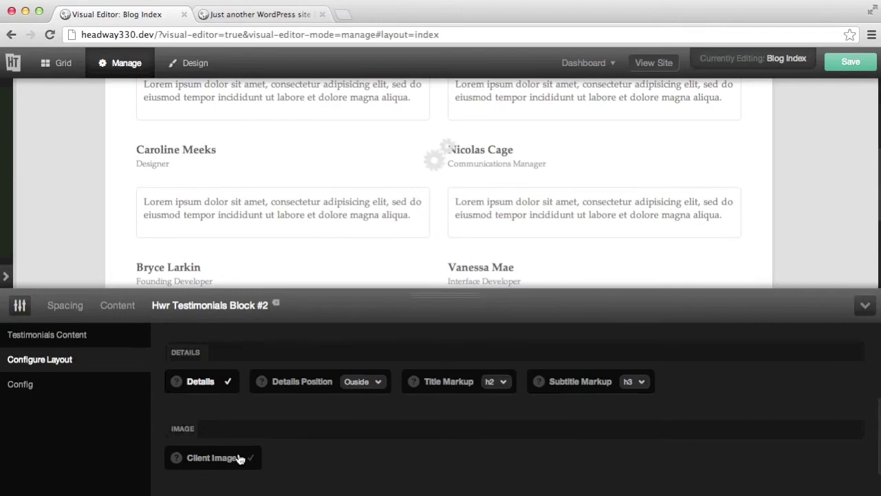
pyautogui.click(240, 458)
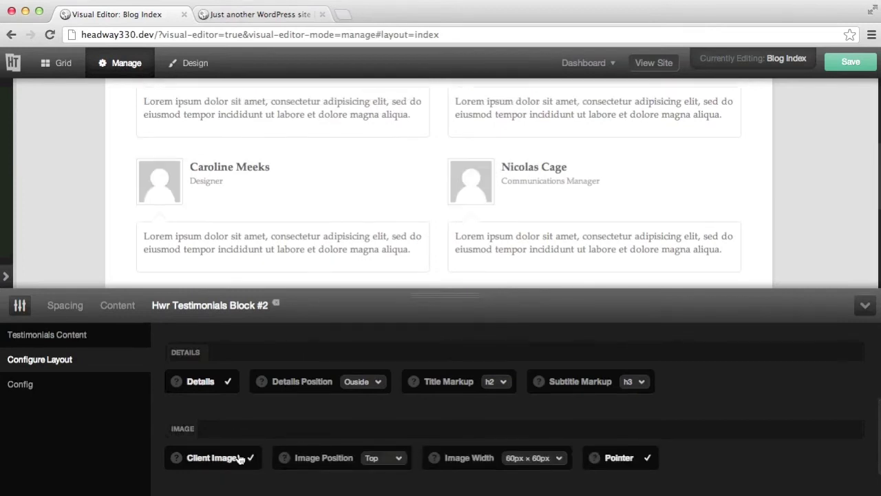
# Set the client image width to 70px × 70px and enable the Link option for the testimonials
pyautogui.click(549, 450)
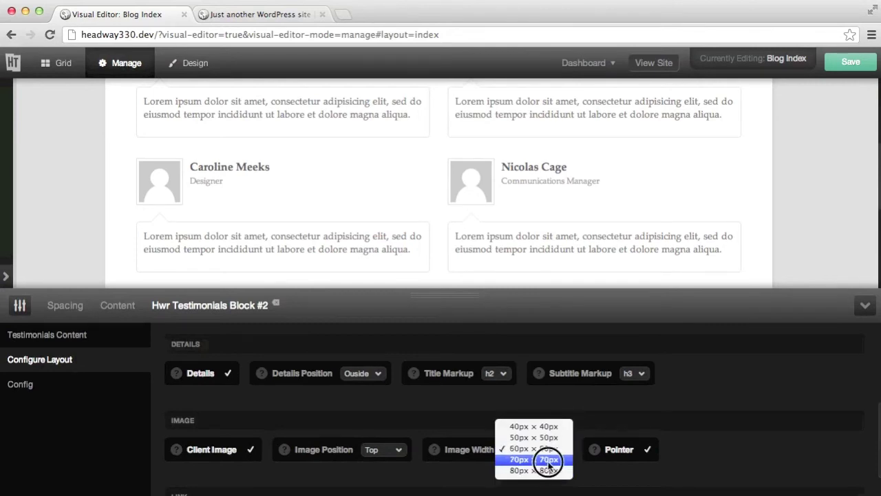
pyautogui.click(548, 459)
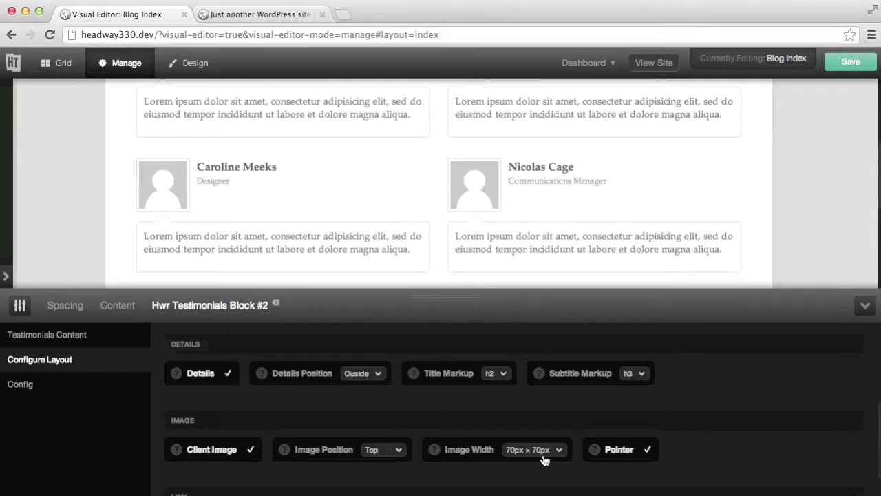
pyautogui.scroll(-2, 327, 441)
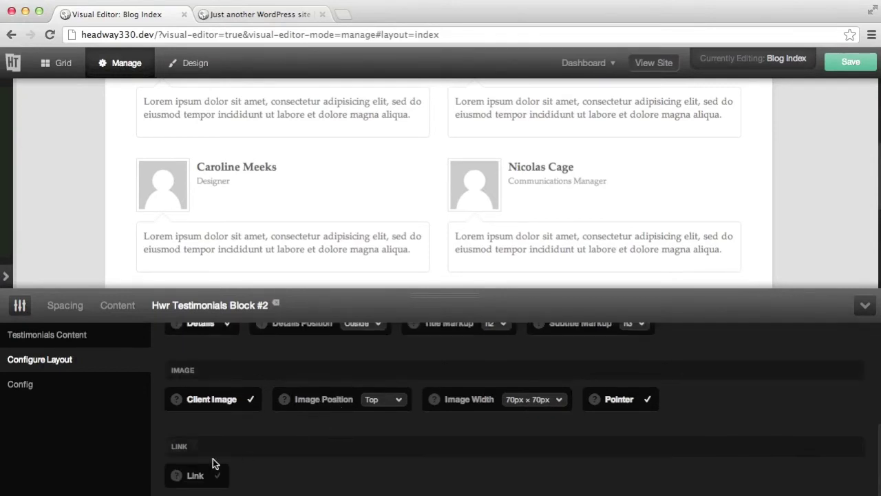
pyautogui.click(207, 475)
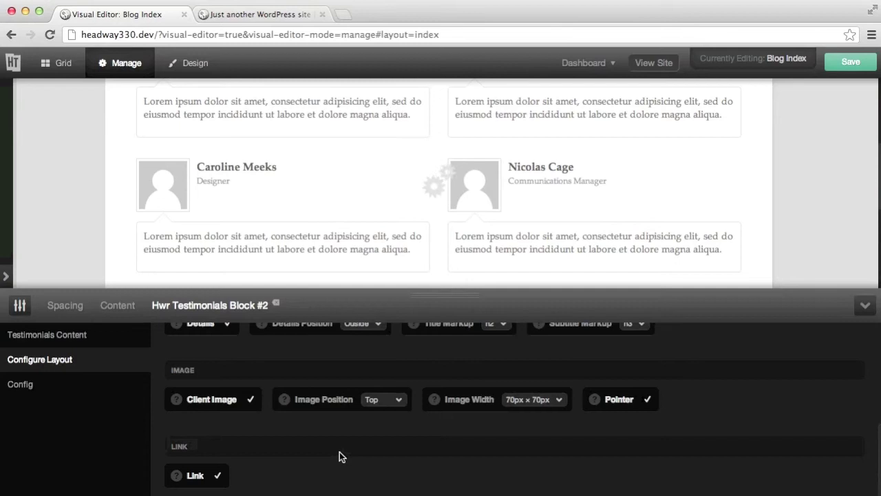
# Set the testimonials' Link Placement to Readon link and save the layout
pyautogui.click(335, 475)
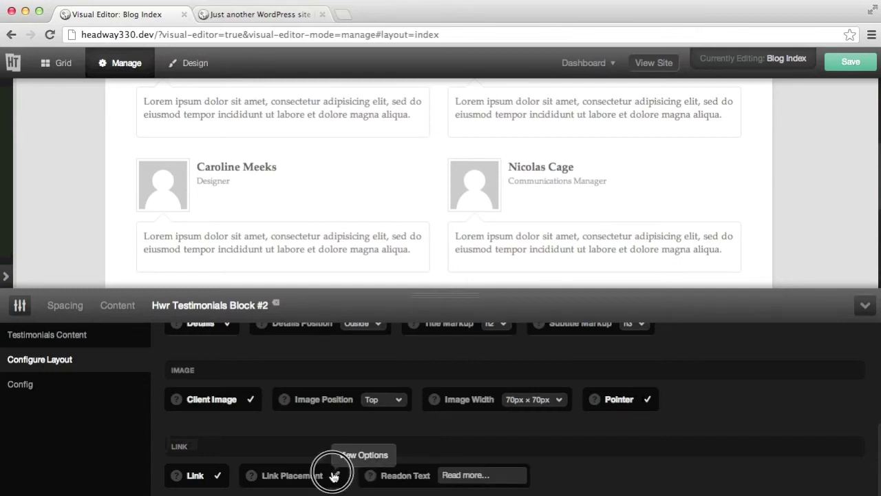
pyautogui.click(275, 372)
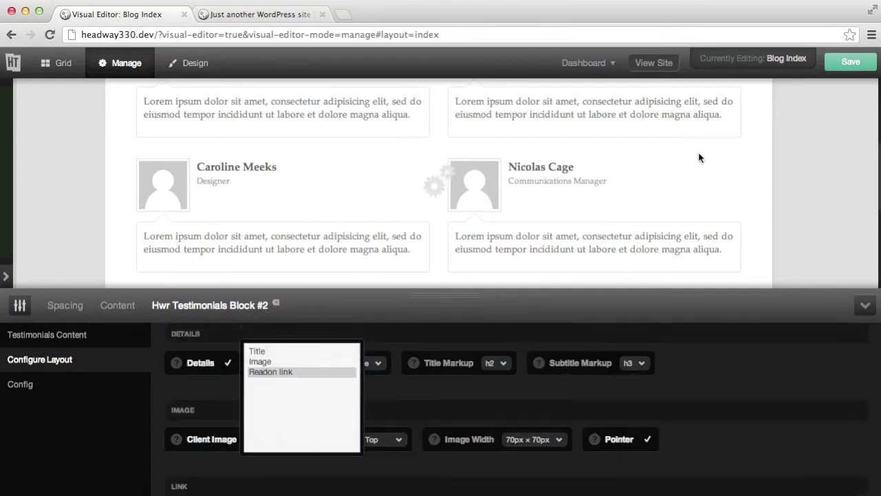
pyautogui.click(851, 62)
# Look over the testimonials and their read-more links on the live site
pyautogui.click(241, 15)
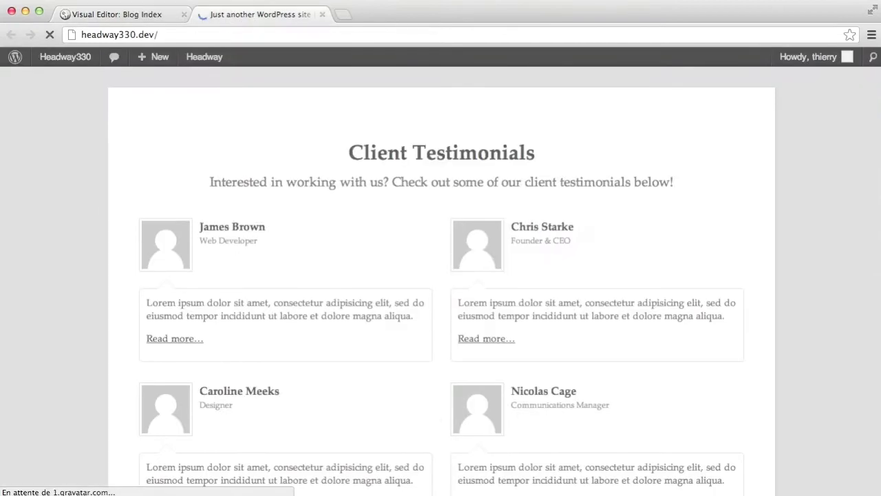
pyautogui.scroll(-2, 441, 275)
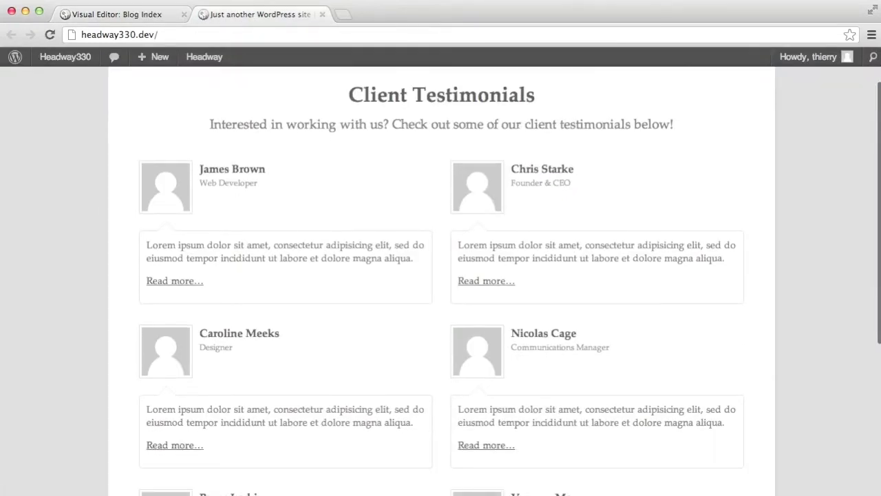
pyautogui.scroll(-2, 441, 275)
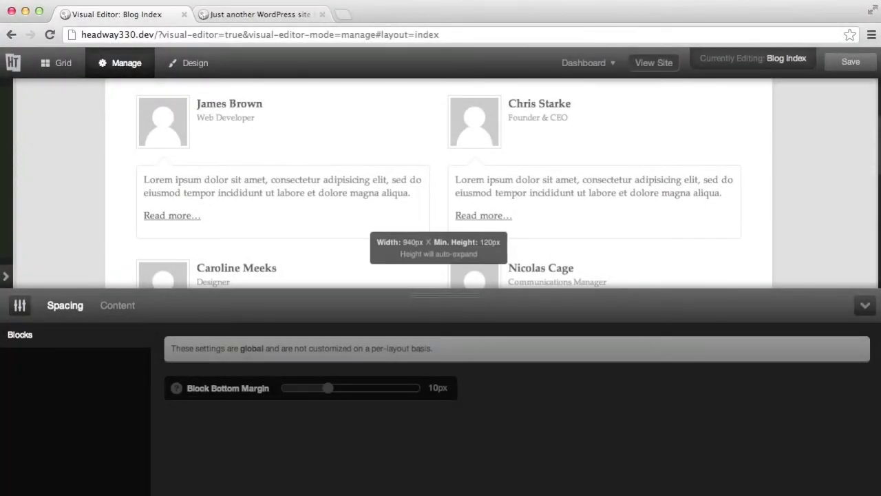
# Reopen the testimonials block's options and set the client image position to Right with the details position Inside
pyautogui.scroll(3, 438, 182)
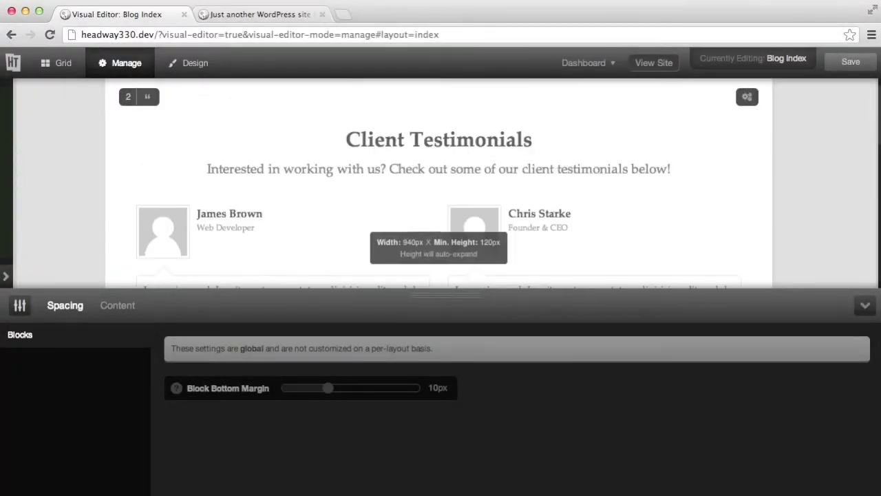
pyautogui.click(747, 96)
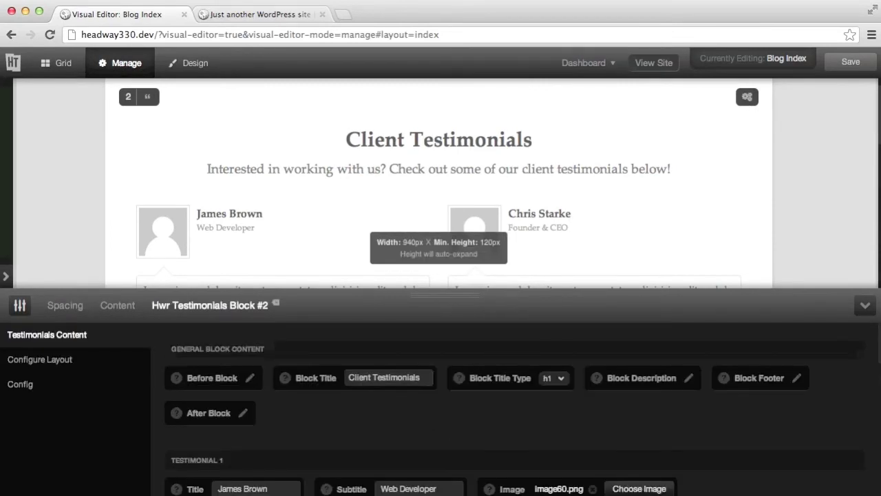
pyautogui.scroll(-3, 511, 409)
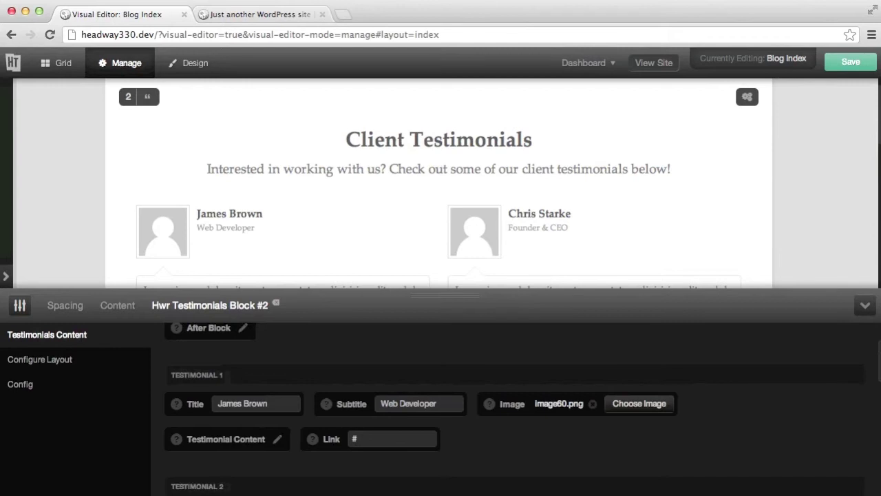
pyautogui.click(40, 359)
pyautogui.scroll(-3, 510, 413)
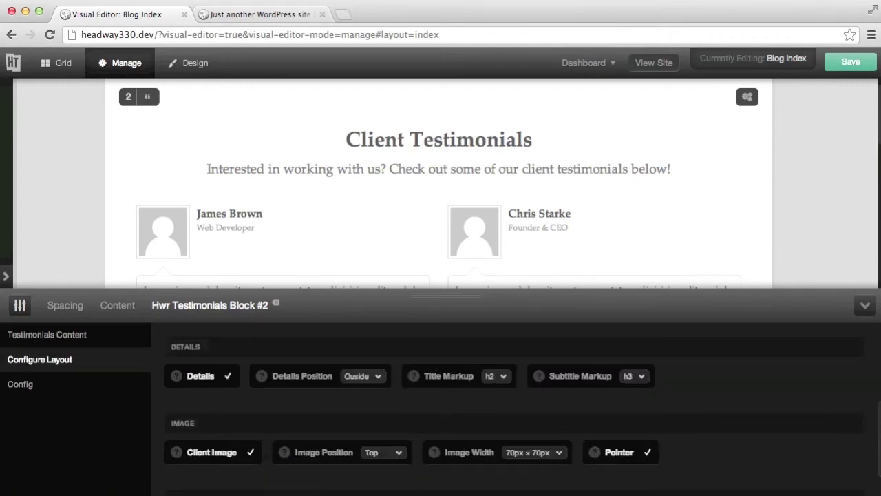
pyautogui.click(383, 452)
pyautogui.click(380, 463)
pyautogui.scroll(-2, 371, 454)
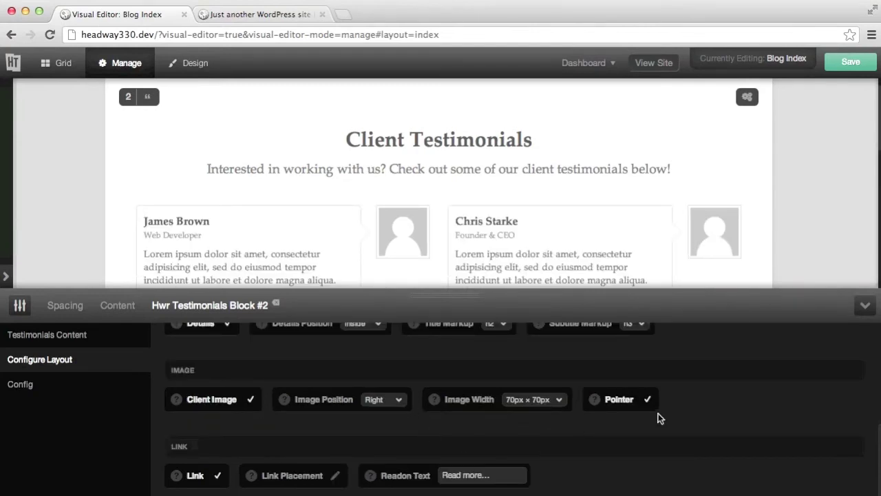
pyautogui.click(629, 407)
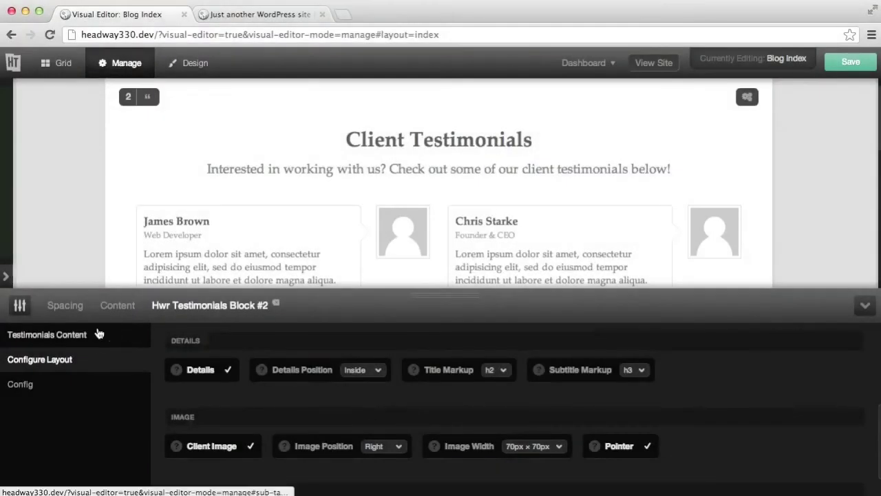
# Upload all the testimonial photos from the images folder on the computer through the testimonial image chooser
pyautogui.click(96, 334)
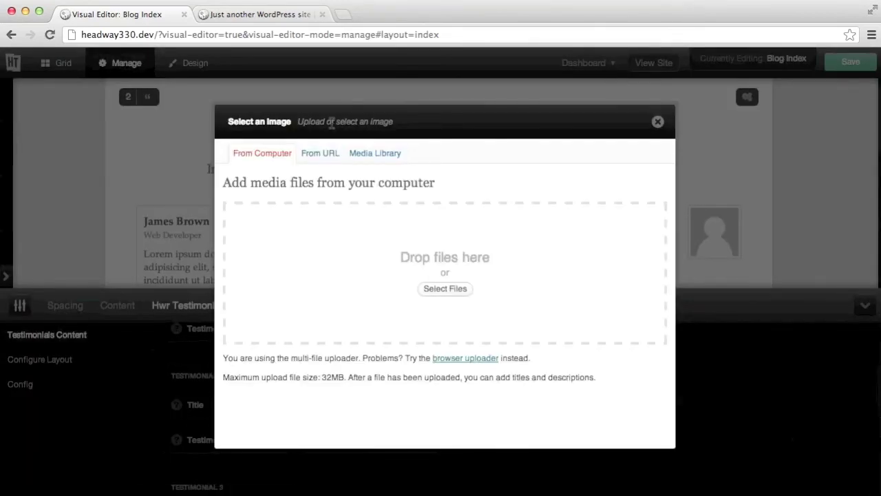
pyautogui.click(452, 285)
pyautogui.doubleClick(232, 110)
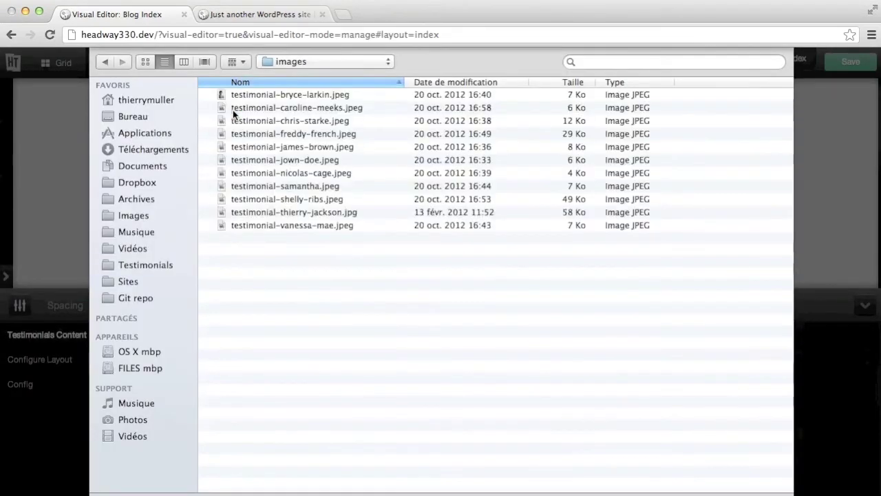
pyautogui.moveTo(358, 234); pyautogui.dragTo(293, 93)
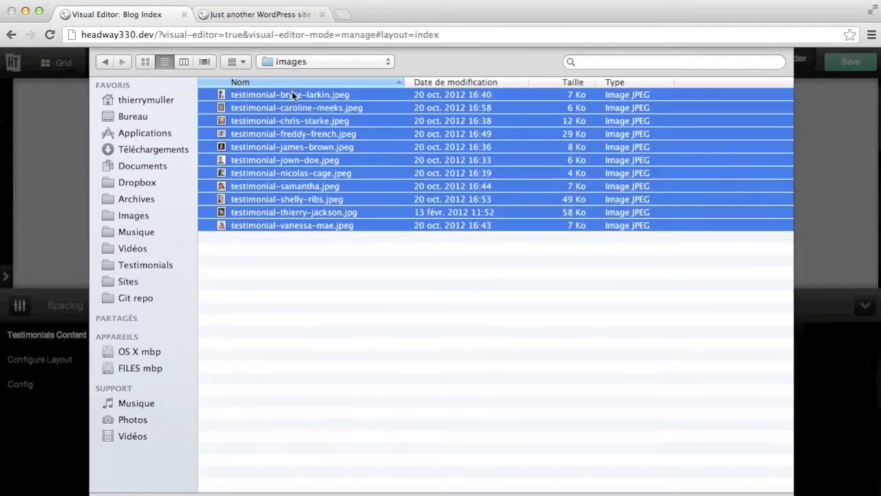
pyautogui.press('Return')
# Use testimonial-james-brown.jpeg from the media library as the image of Testimonial 1
pyautogui.click(374, 153)
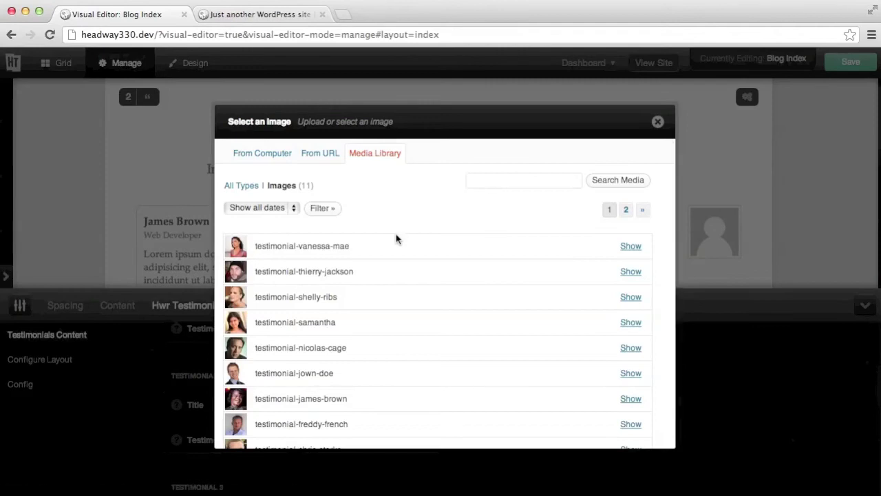
pyautogui.scroll(-2, 423, 265)
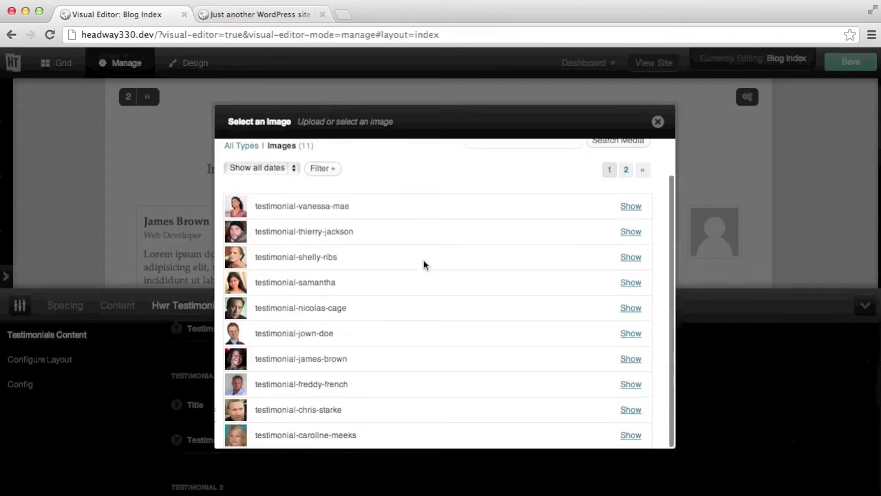
pyautogui.click(629, 358)
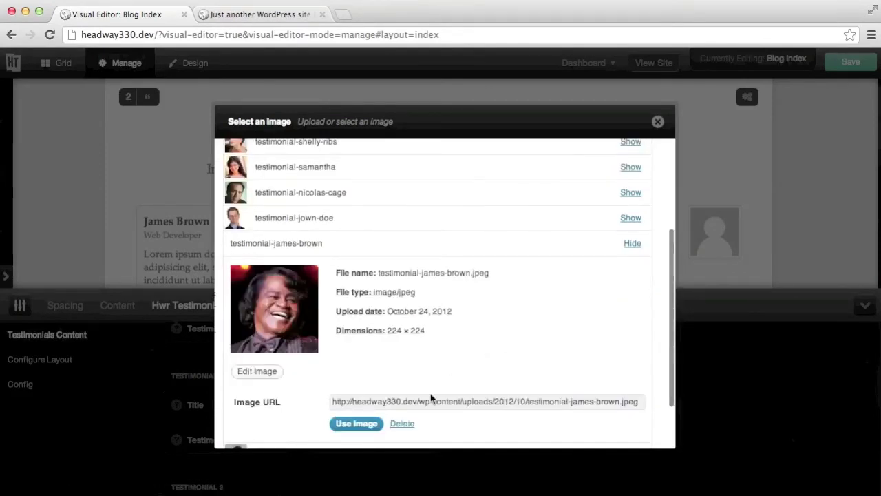
pyautogui.click(368, 424)
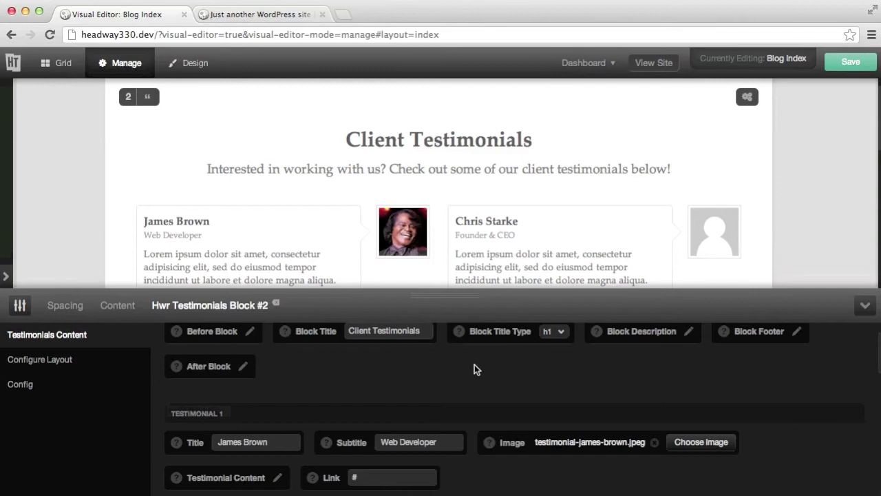
# Save the layout and check the testimonials with their client photos on the reloaded live site
pyautogui.scroll(-4, 586, 387)
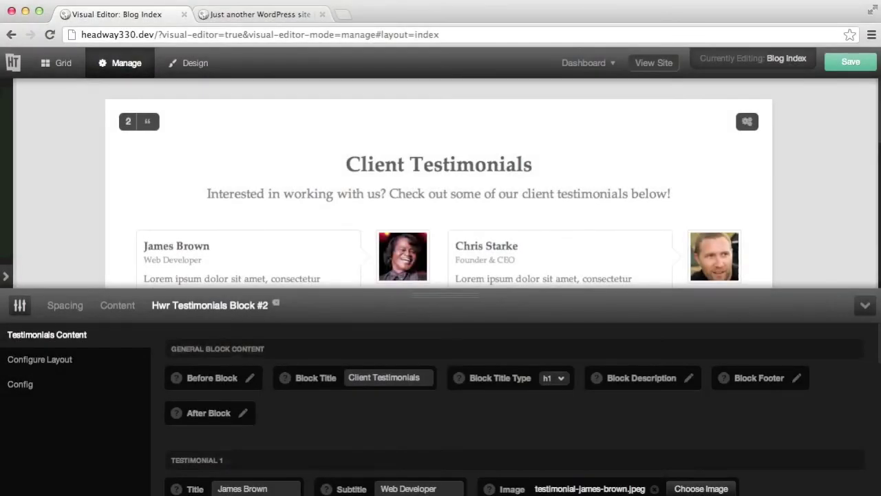
pyautogui.press('super+s')
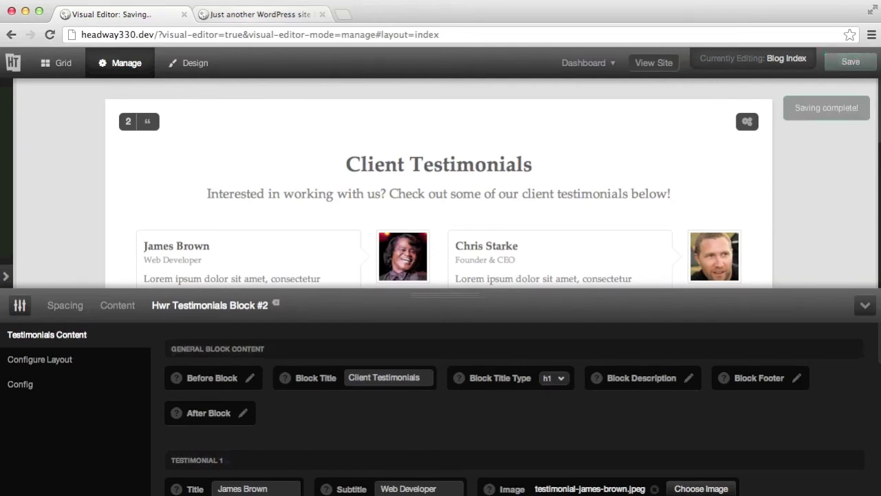
pyautogui.hotkey('ctrl', 'Tab')
pyautogui.press('super+r')
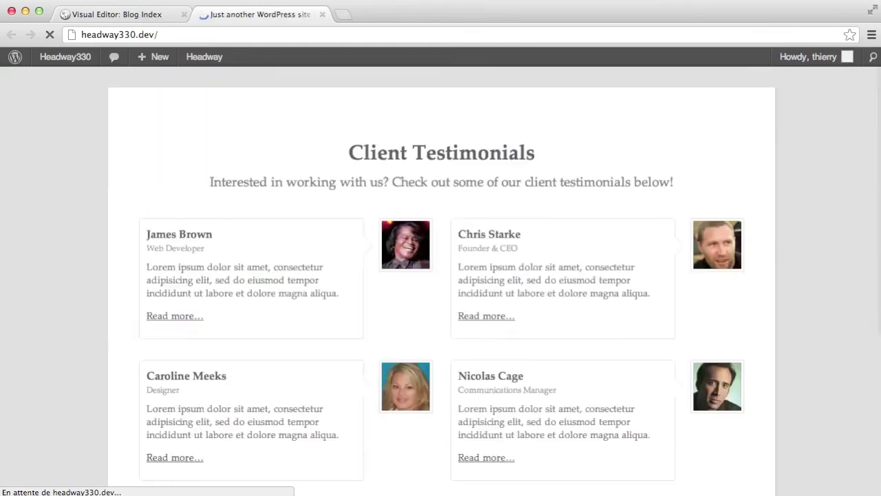
pyautogui.scroll(-3, 440, 275)
pyautogui.scroll(3, 441, 275)
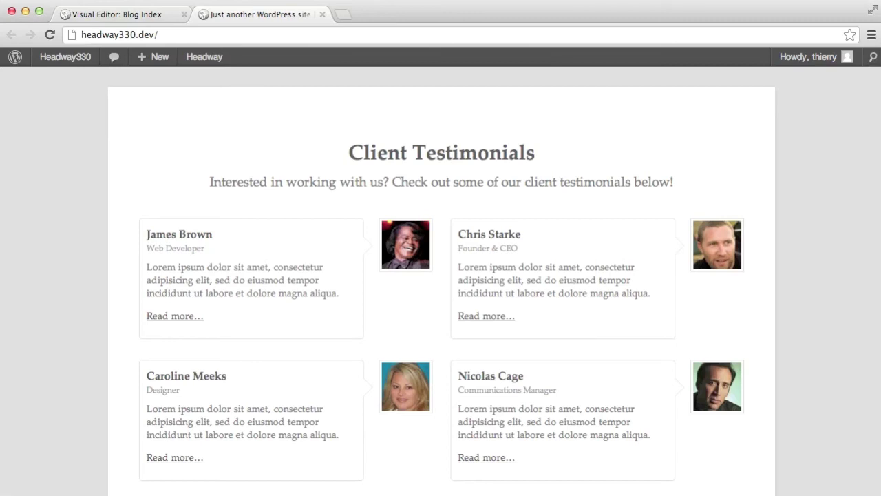
pyautogui.scroll(-3, 440, 275)
pyautogui.scroll(3, 440, 275)
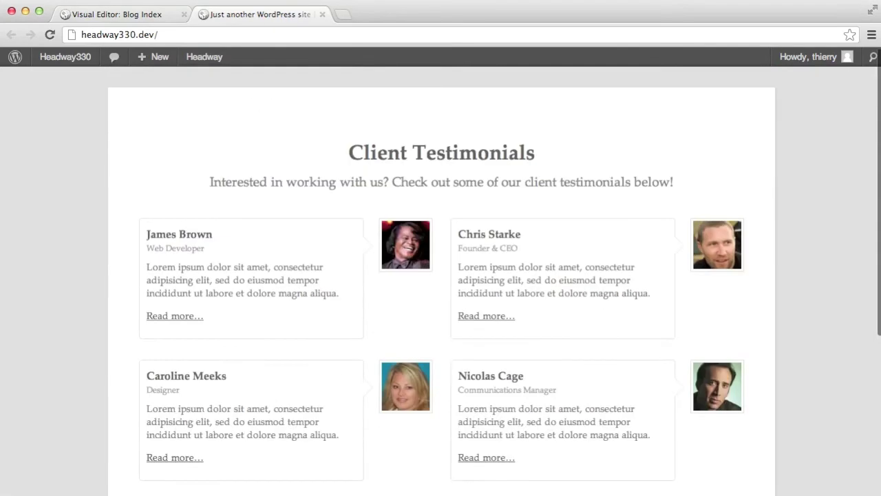
# Return to the visual editor and change the testimonials block's layout to Slider
pyautogui.click(117, 14)
pyautogui.click(39, 359)
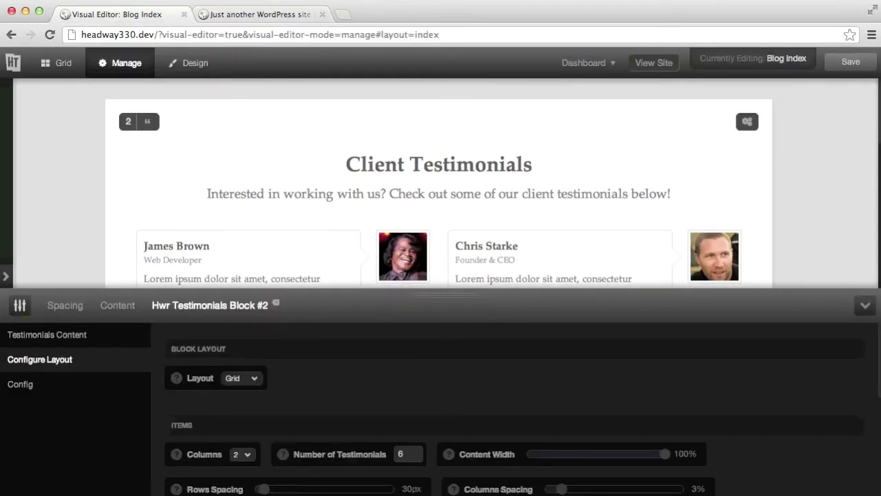
pyautogui.scroll(-2, 440, 220)
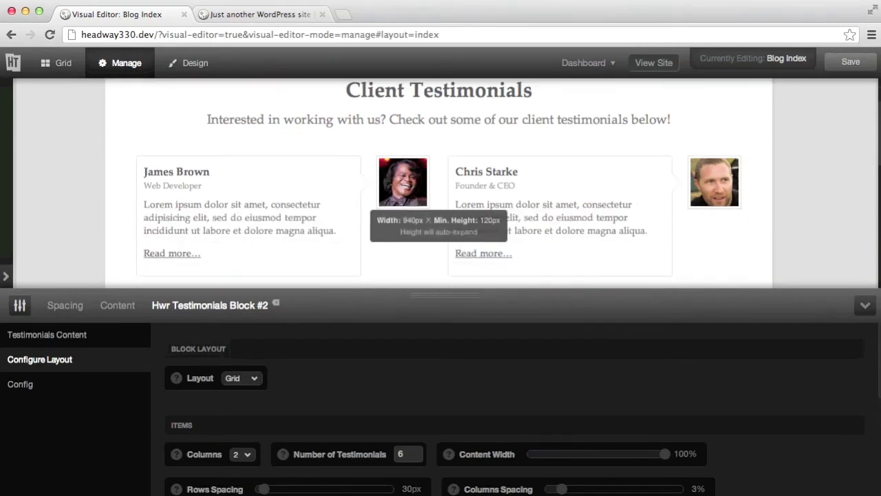
pyautogui.click(241, 378)
pyautogui.click(371, 388)
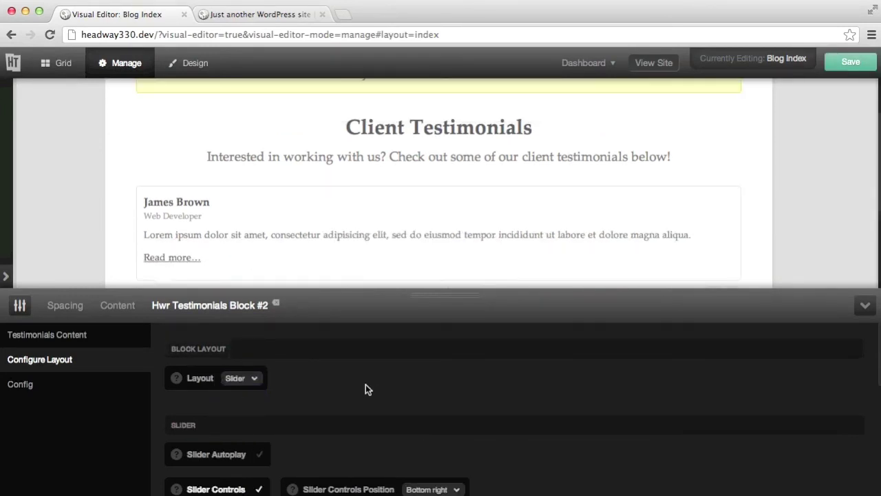
pyautogui.scroll(-1, 376, 194)
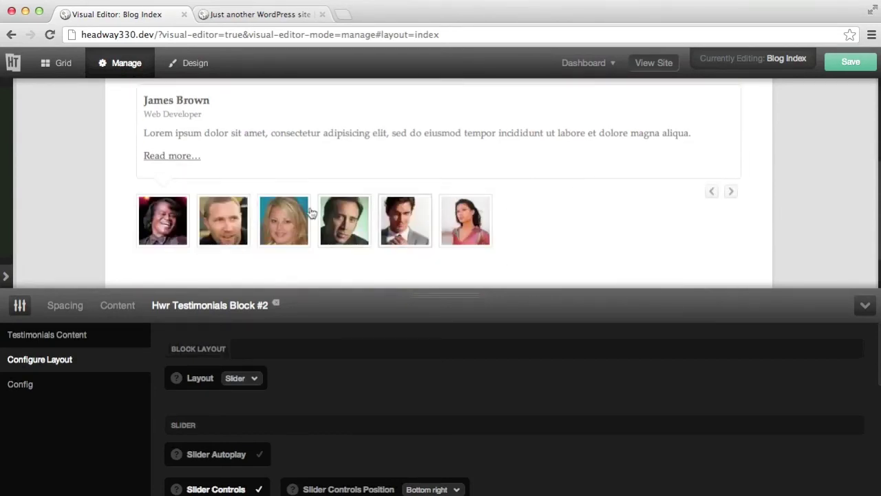
pyautogui.scroll(-1, 289, 410)
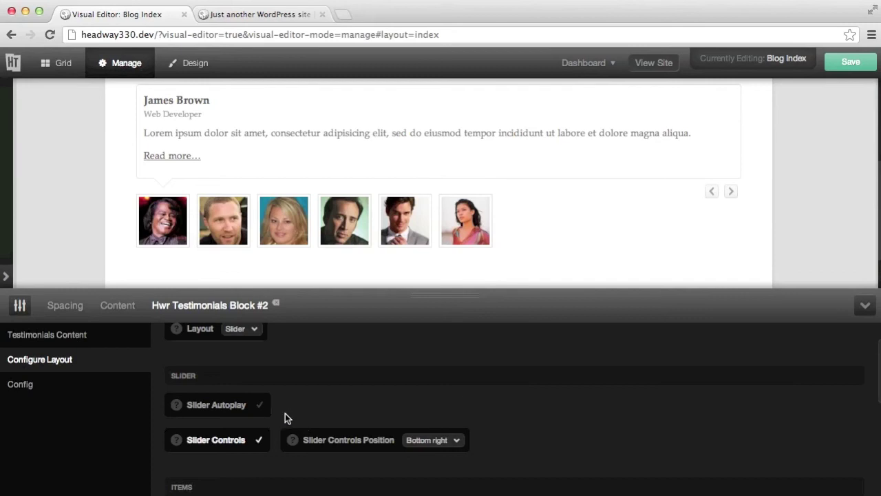
# Save the slider layout and try a client thumbnail of the testimonial slider on the reloaded live site
pyautogui.press('super+s')
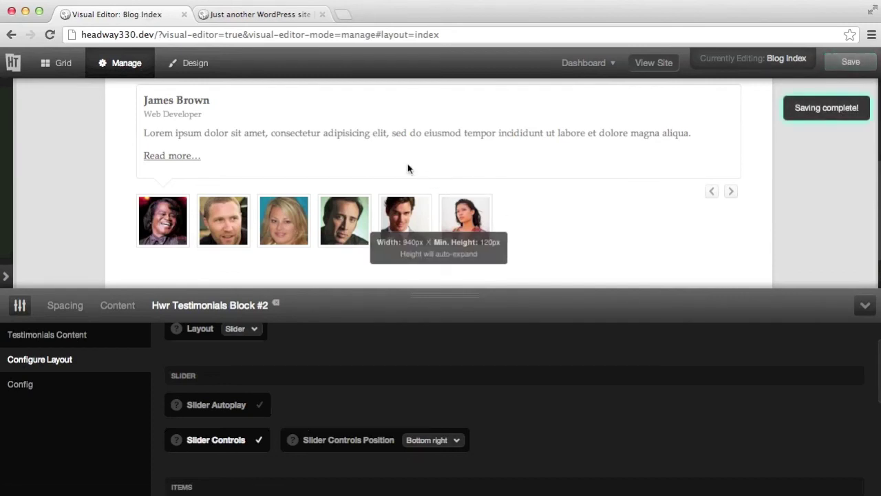
pyautogui.click(242, 9)
pyautogui.press('super+r')
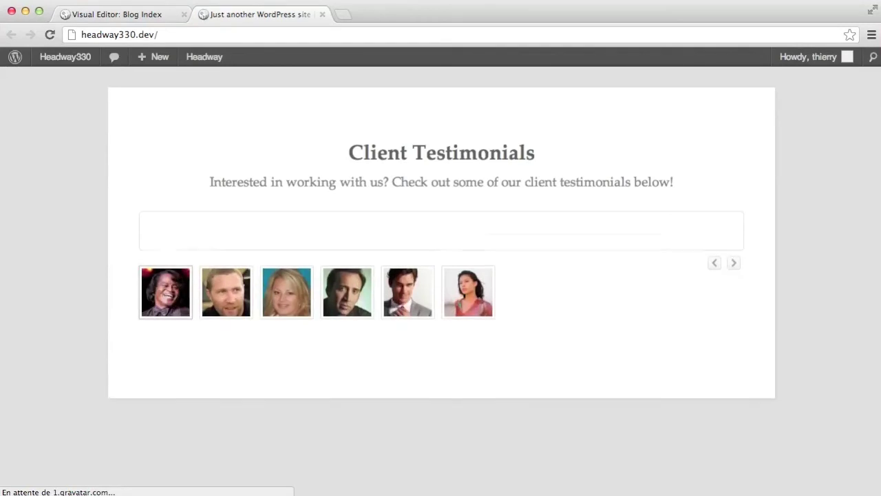
pyautogui.click(287, 348)
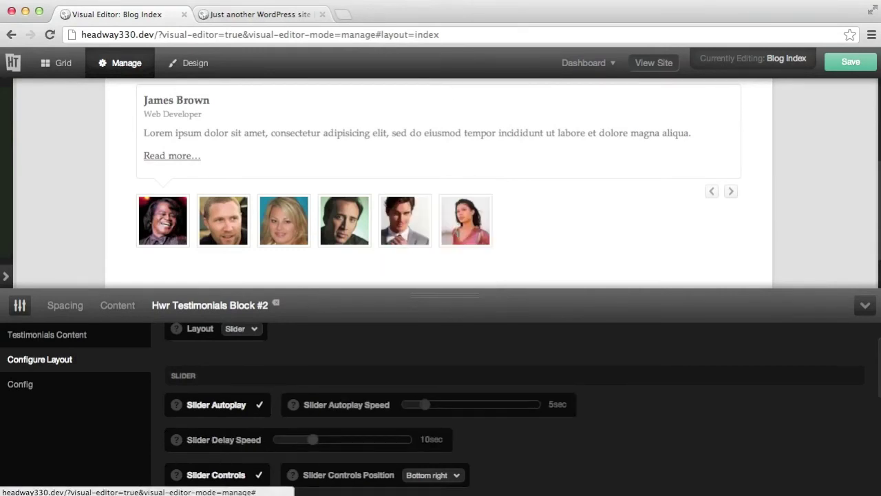
# Set the Slider Autoplay Speed to 4sec and save the layout
pyautogui.press('Left')
pyautogui.press('super+s')
pyautogui.scroll(-1, 517, 406)
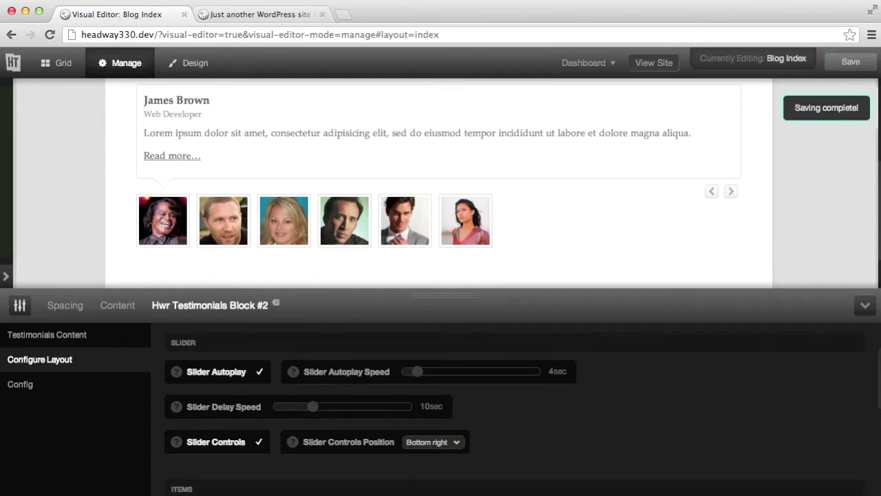
pyautogui.scroll(1, 516, 413)
pyautogui.scroll(1, 517, 406)
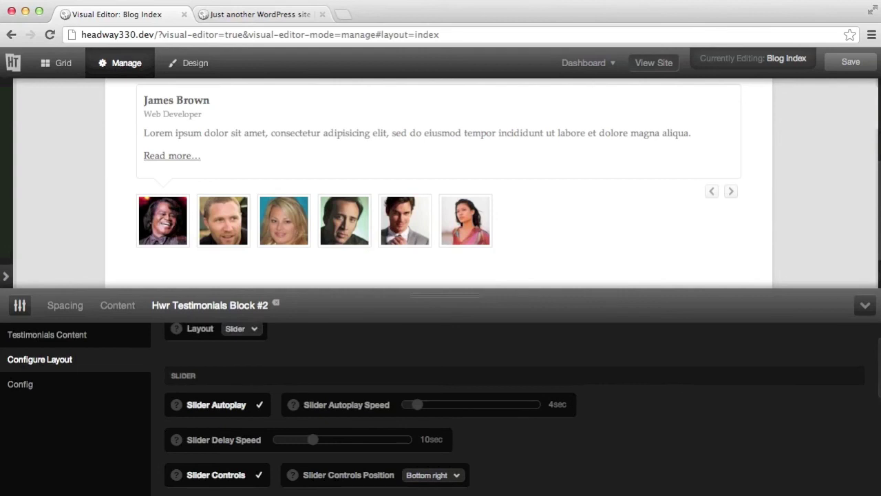
# Set the Slider Controls Position to Top right and turn off the Slider Controls
pyautogui.click(452, 475)
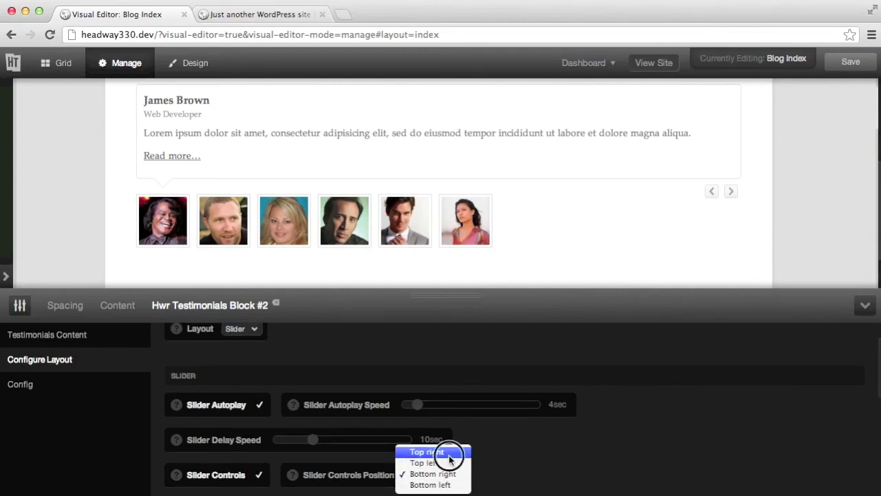
pyautogui.click(449, 453)
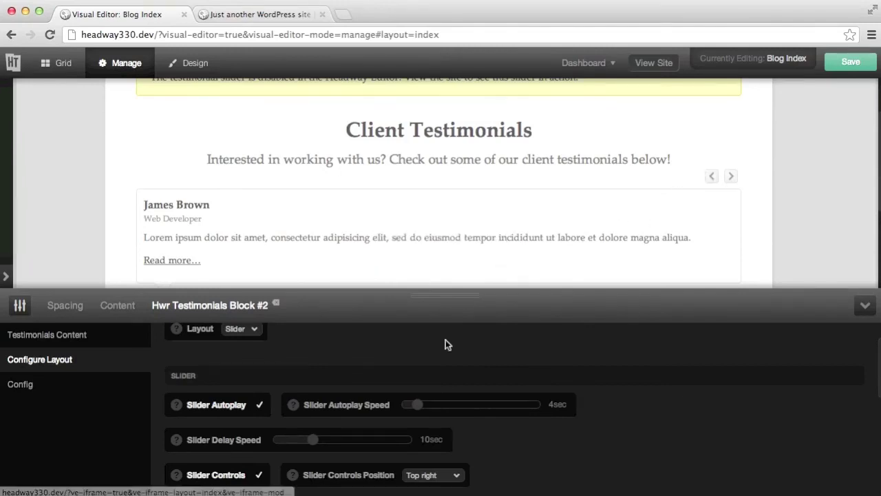
pyautogui.click(261, 474)
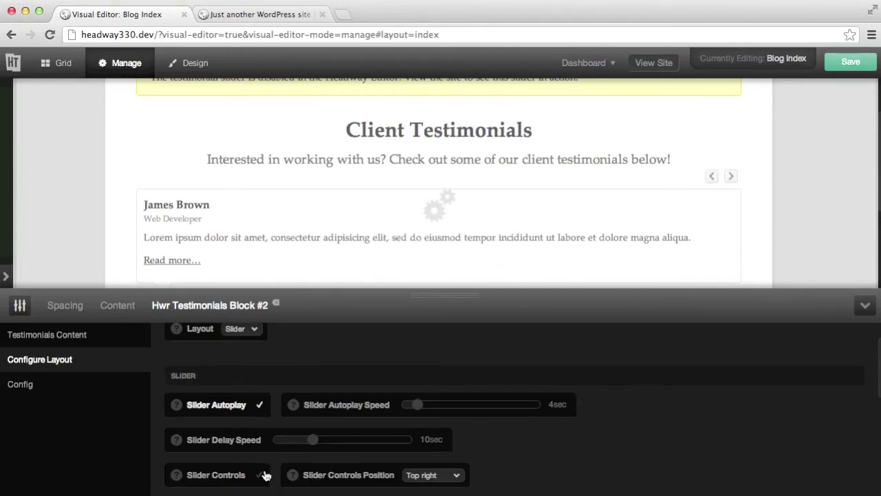
# Open the Details Position choices for the slider testimonials
pyautogui.scroll(-5, 540, 440)
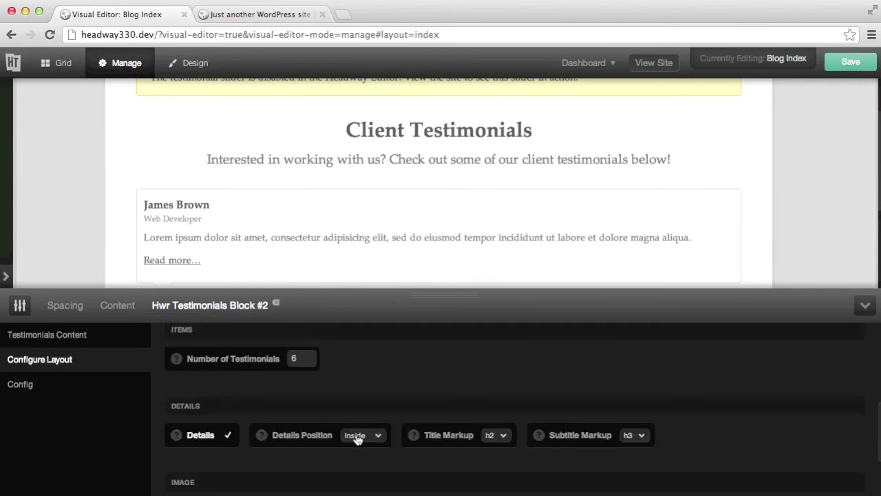
pyautogui.click(357, 436)
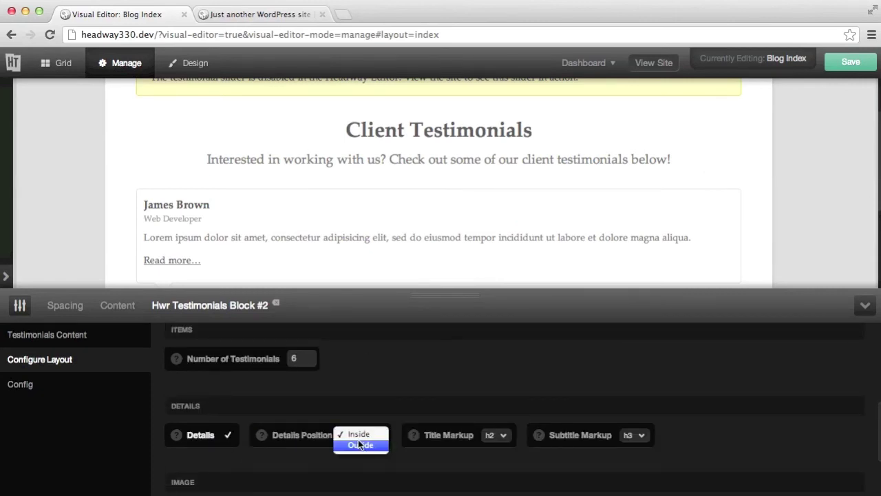